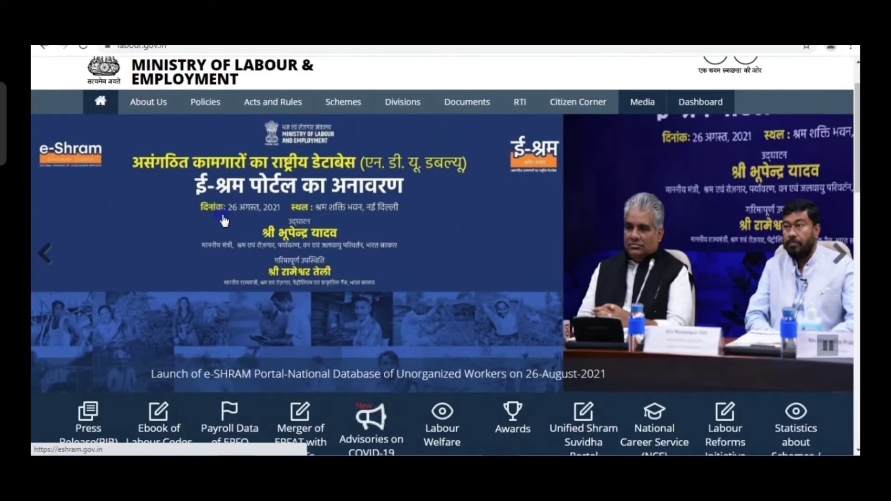
Step the Ministry homepage banner carousel back to the e-SHRAM Portal slide.
scroll(223, 219, up, 3)
scroll(223, 220, up, 2)
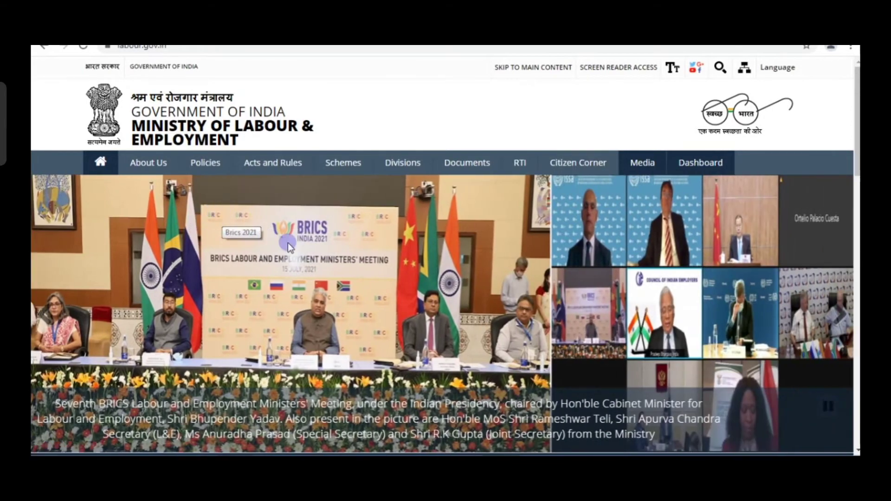
scroll(288, 246, down, 3)
scroll(288, 243, up, 2)
scroll(297, 264, down, 5)
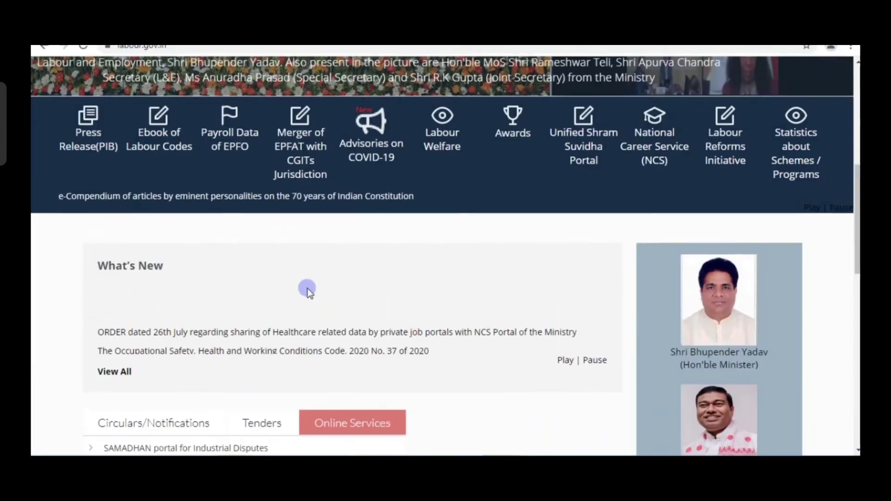
scroll(307, 288, up, 3)
scroll(71, 265, up, 4)
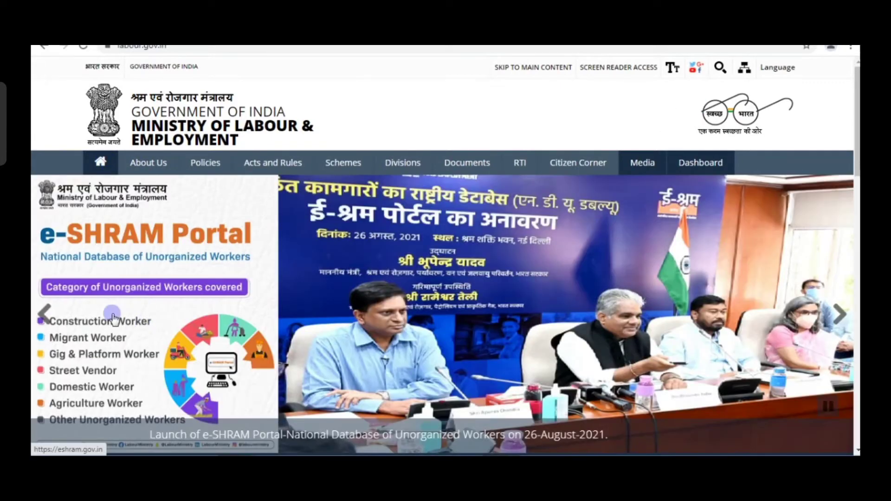
click(45, 314)
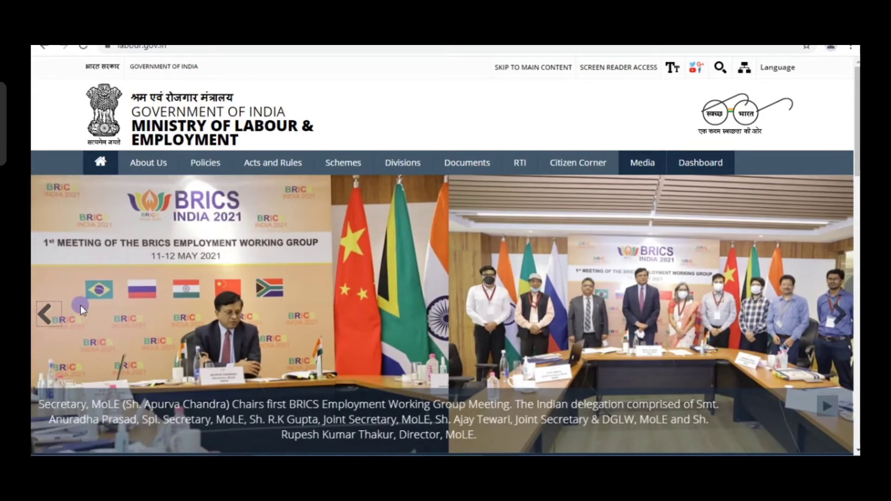
click(49, 314)
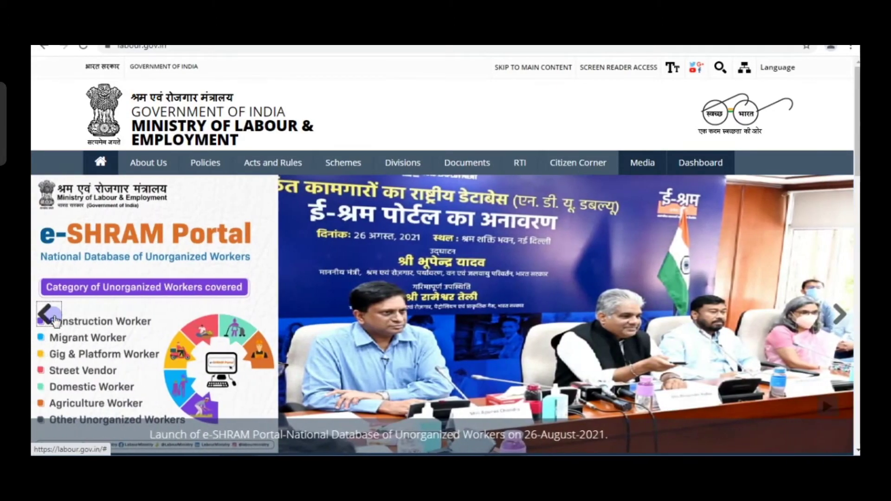
Follow the e-SHRAM Portal banner link and confirm leaving for the external site.
click(111, 289)
click(509, 113)
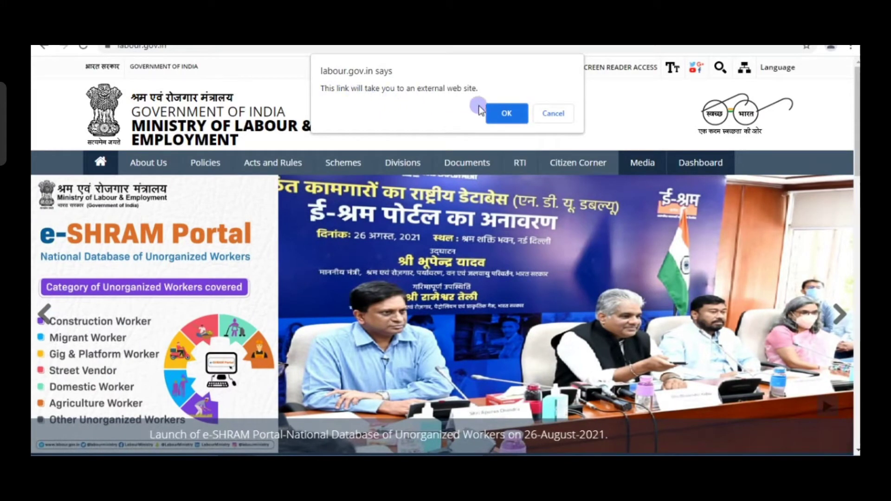
click(492, 113)
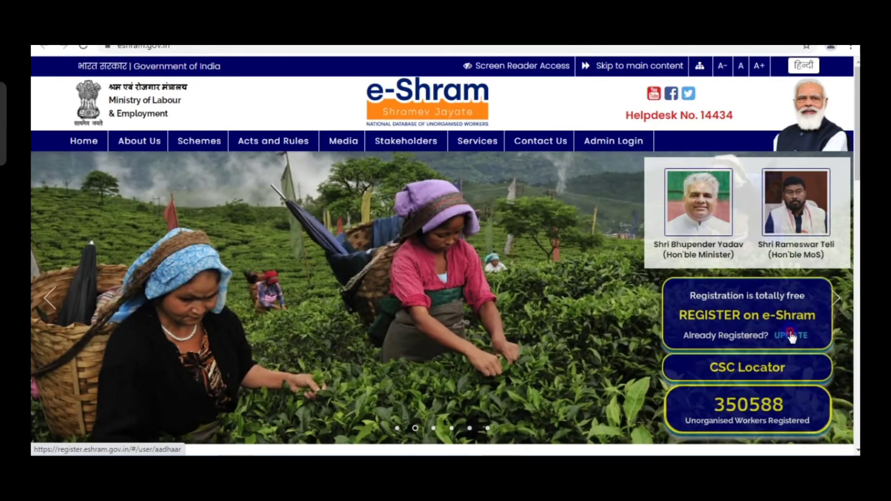
Start e-Shram self registration and enter the Aadhaar-linked mobile number.
click(785, 336)
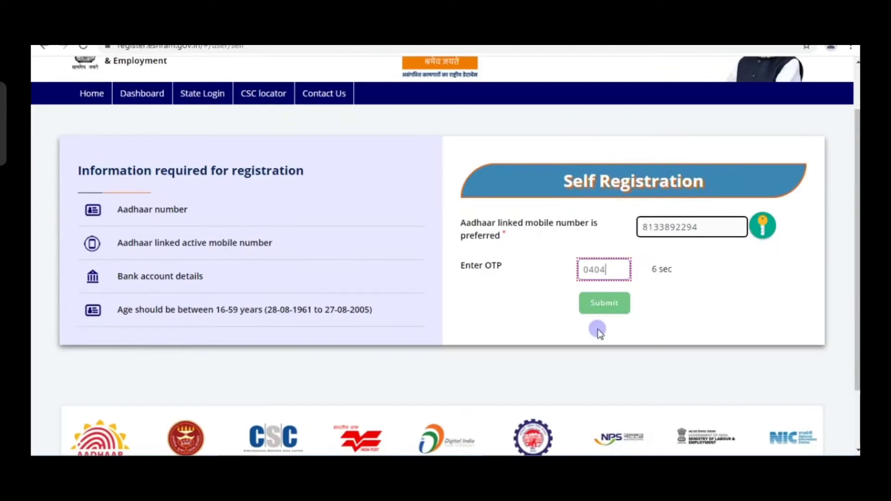
text(91)
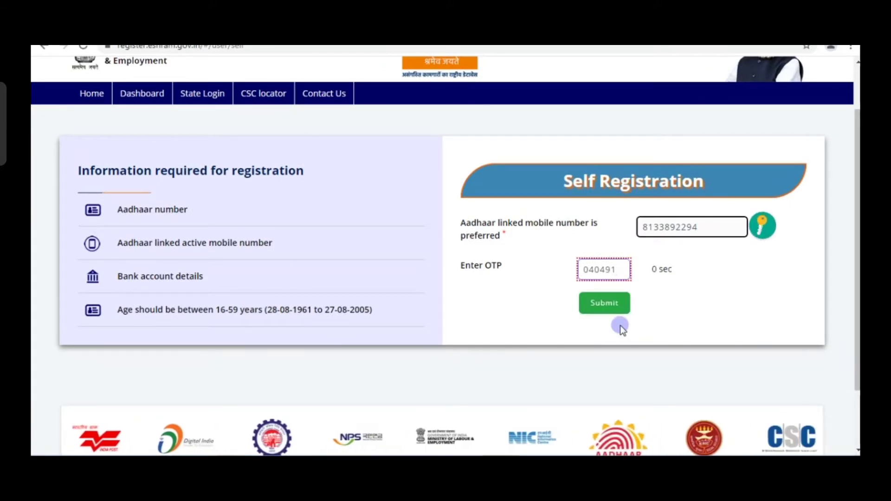
Submit the mobile OTP, enter the Aadhaar number, and validate the Aadhaar OTP.
click(602, 304)
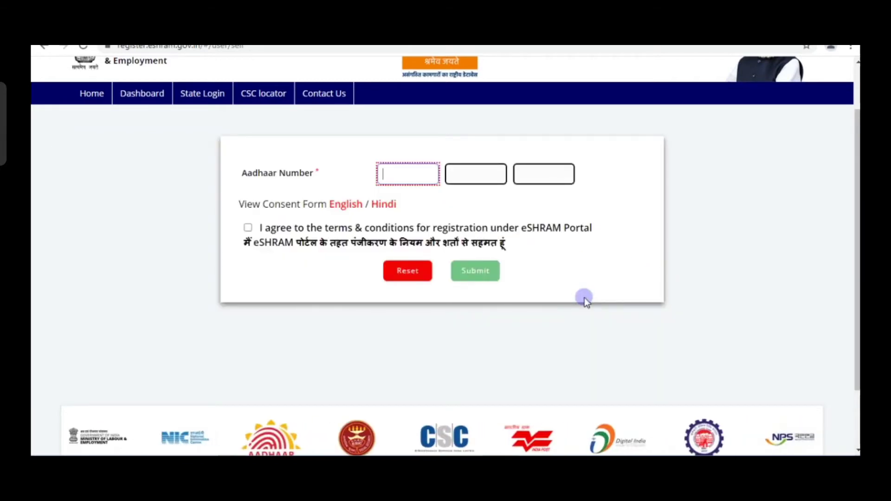
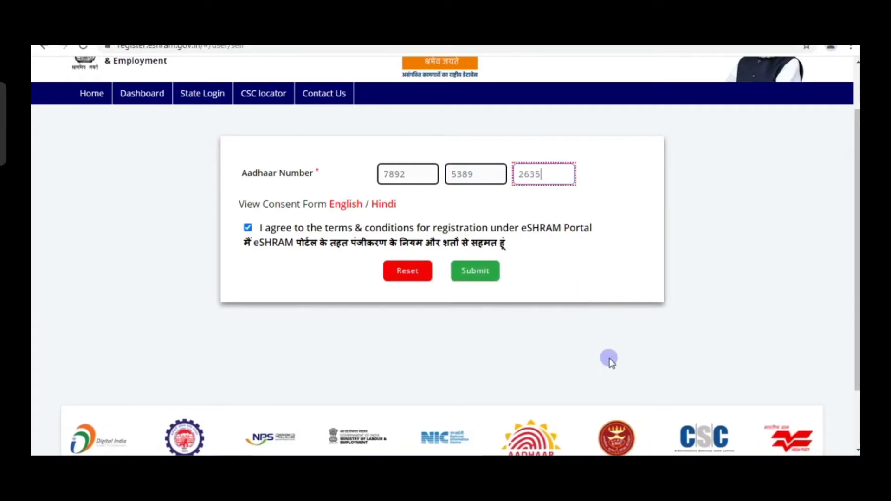
click(463, 273)
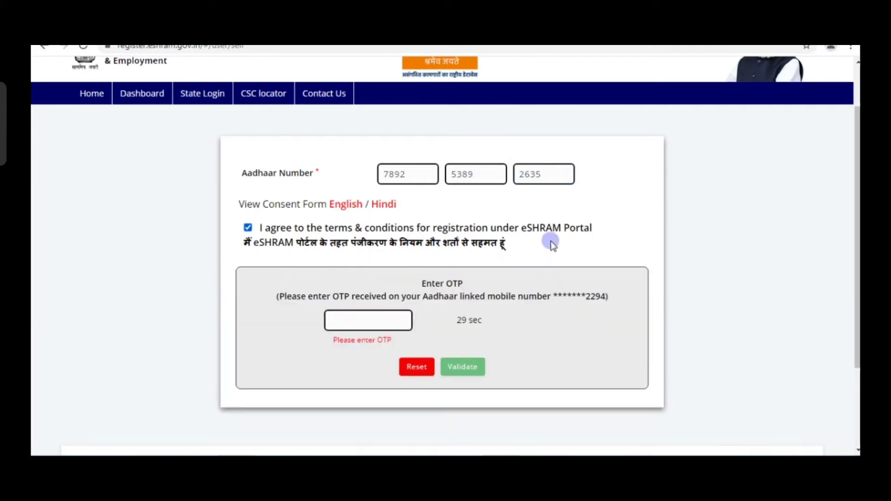
click(373, 318)
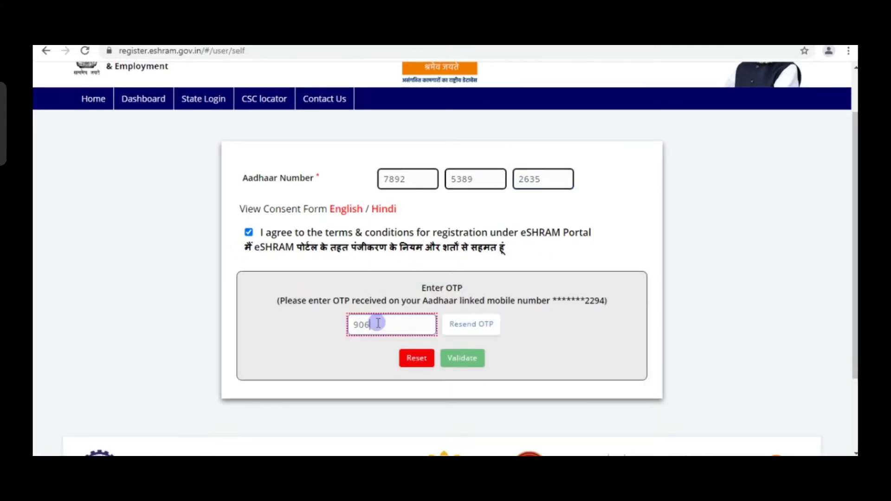
click(471, 362)
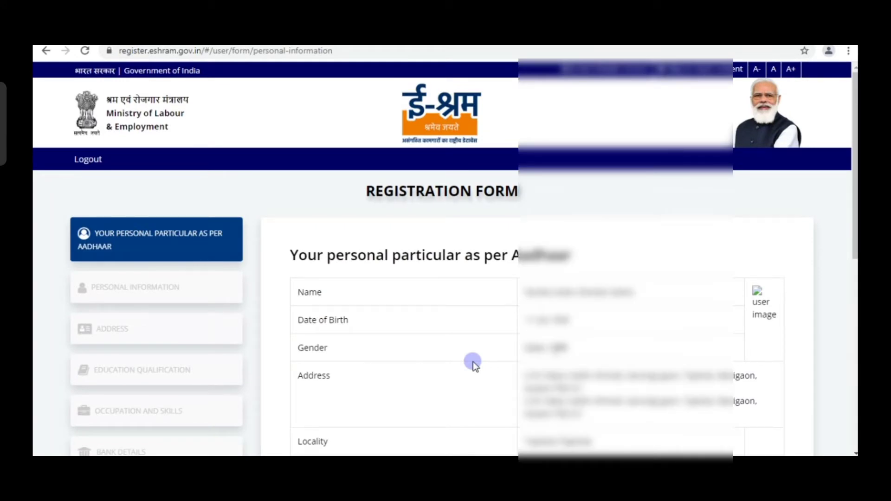
Scroll through the Aadhaar personal particulars table to review the details.
scroll(458, 368, down, 3)
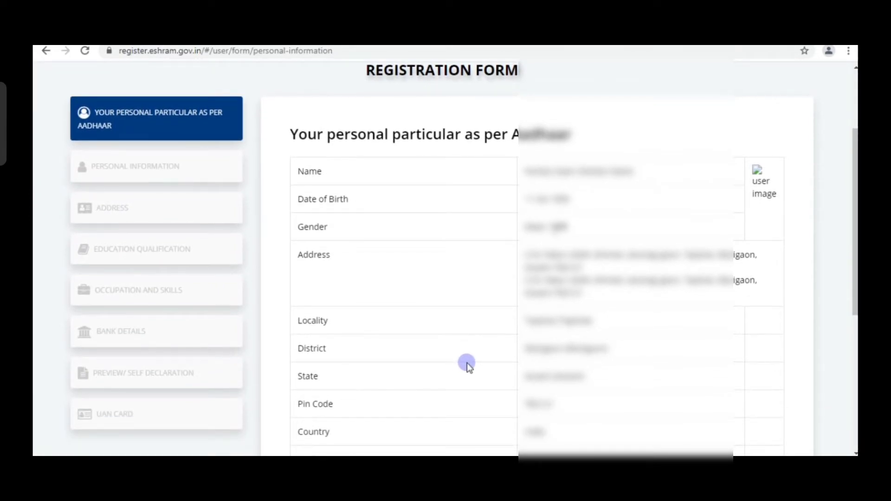
scroll(531, 249, up, 3)
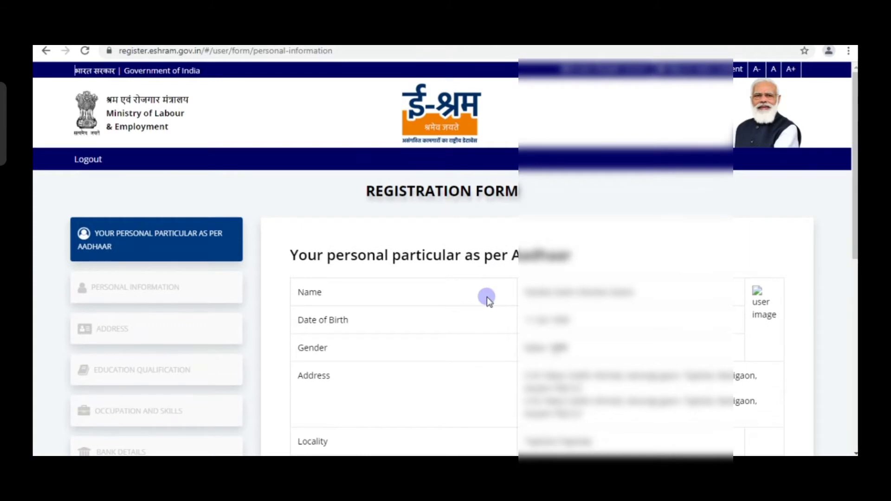
scroll(740, 214, down, 6)
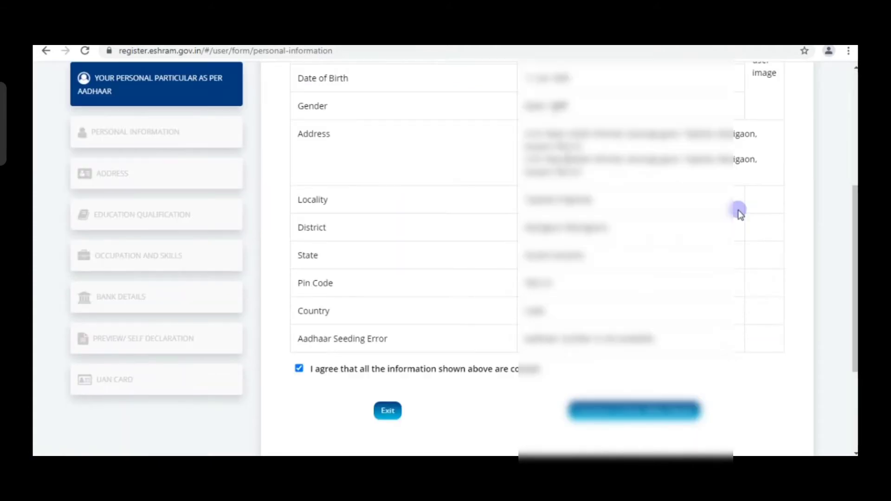
Accept the Aadhaar details, then enter the emergency mobile number and e-mail address.
click(631, 414)
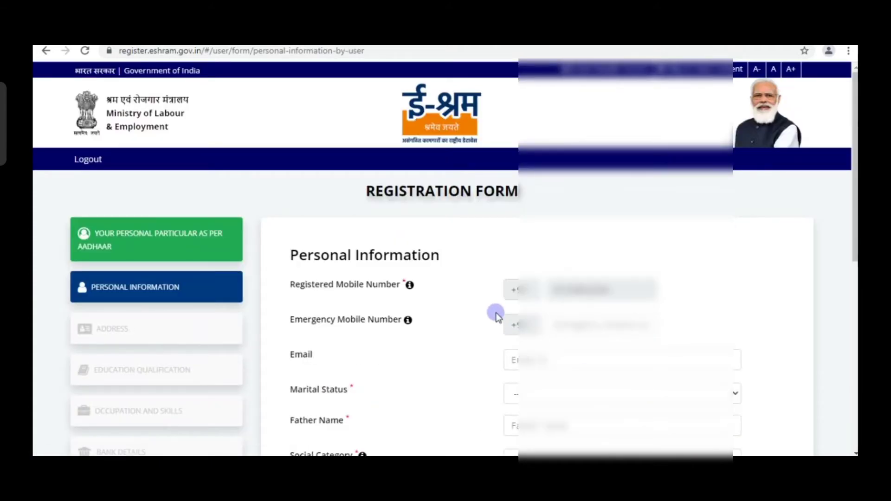
click(601, 328)
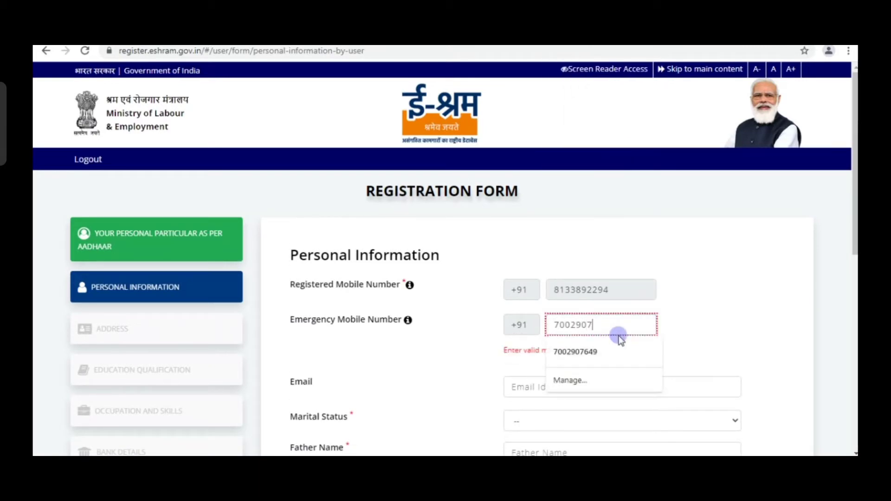
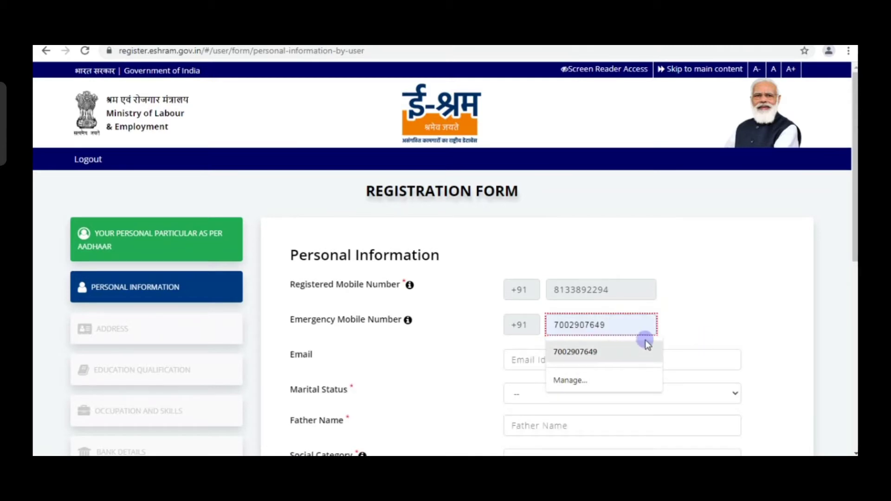
click(580, 361)
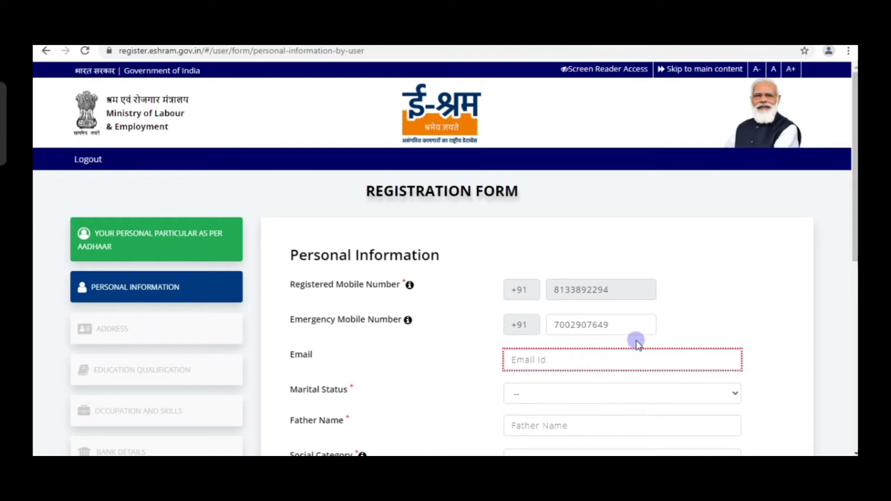
scroll(637, 352, down, 1)
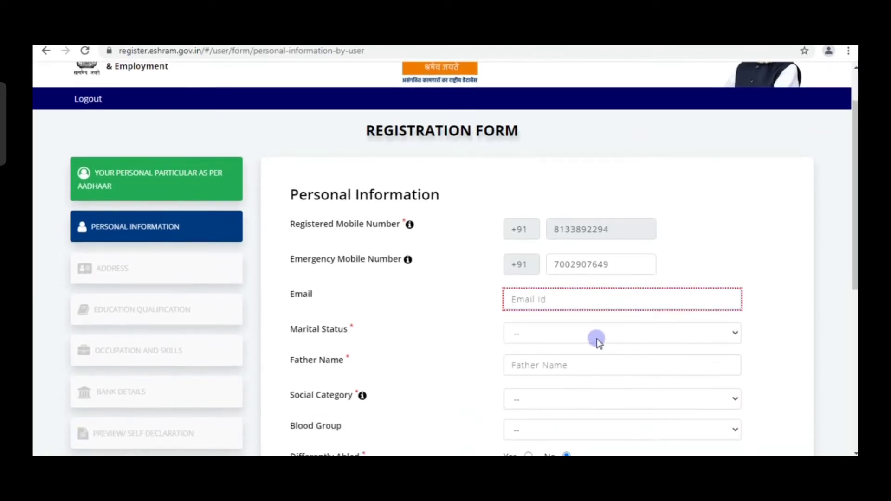
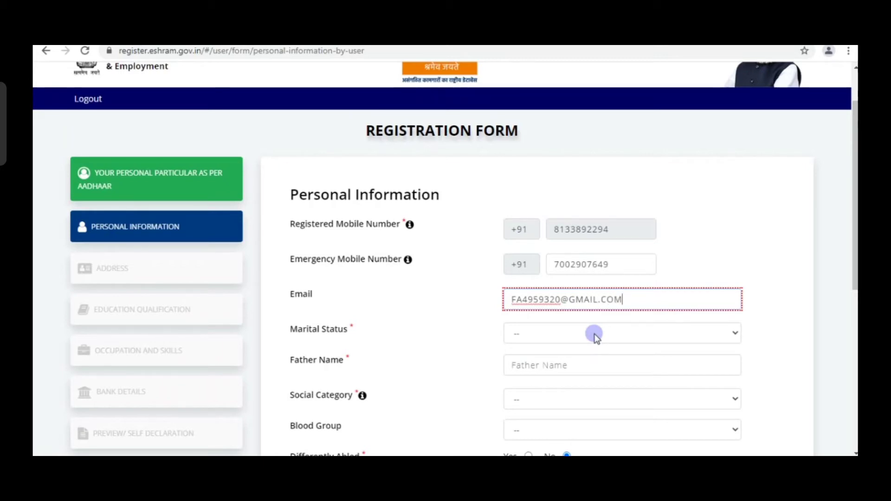
Set marital status to Never married and enter the father's name.
click(523, 334)
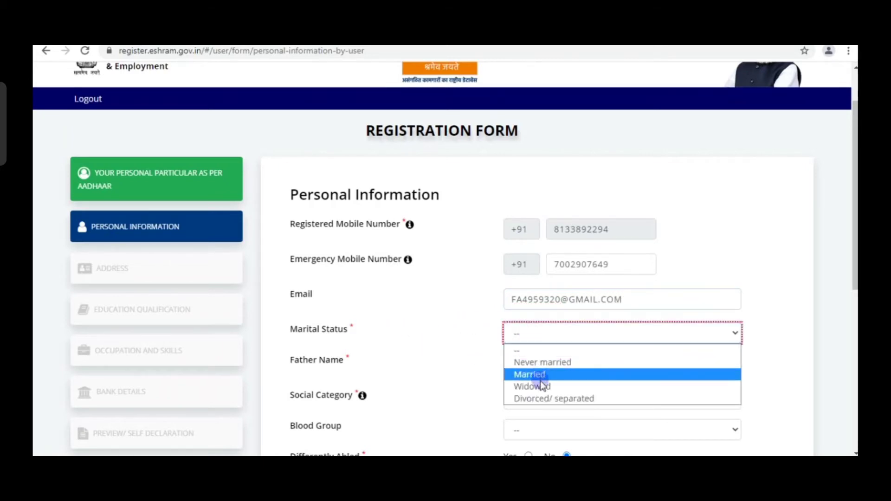
click(558, 364)
click(583, 333)
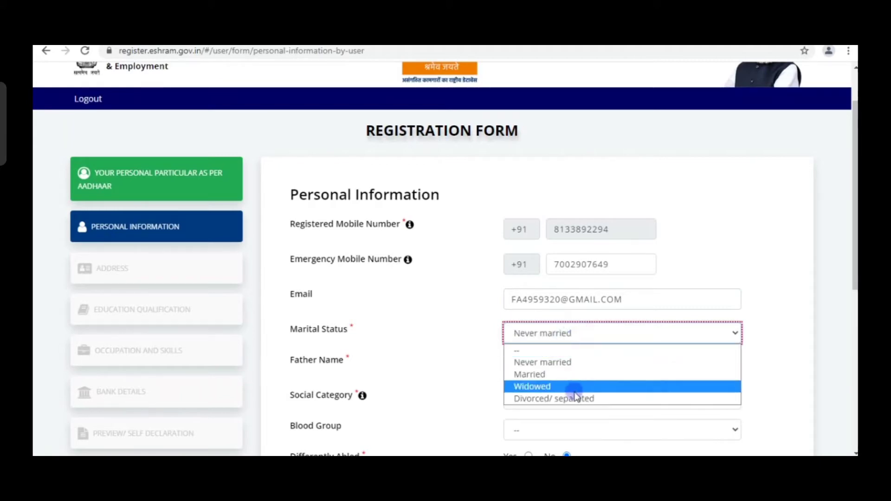
click(571, 364)
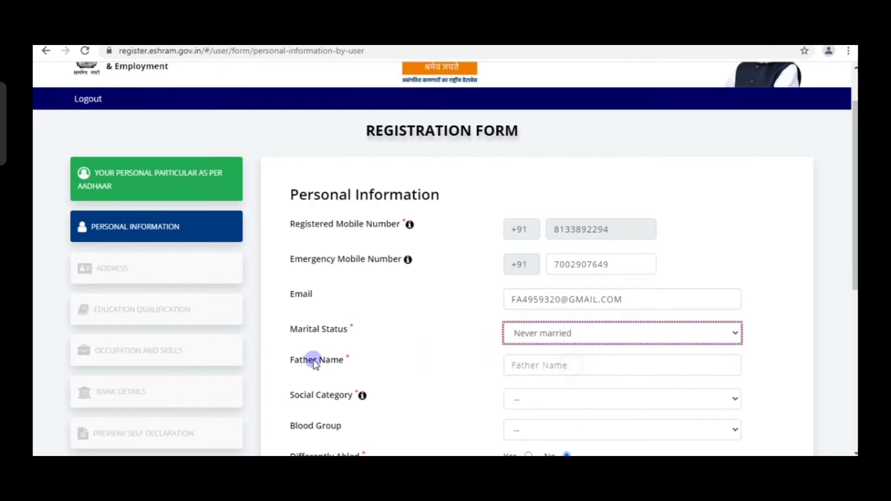
click(534, 366)
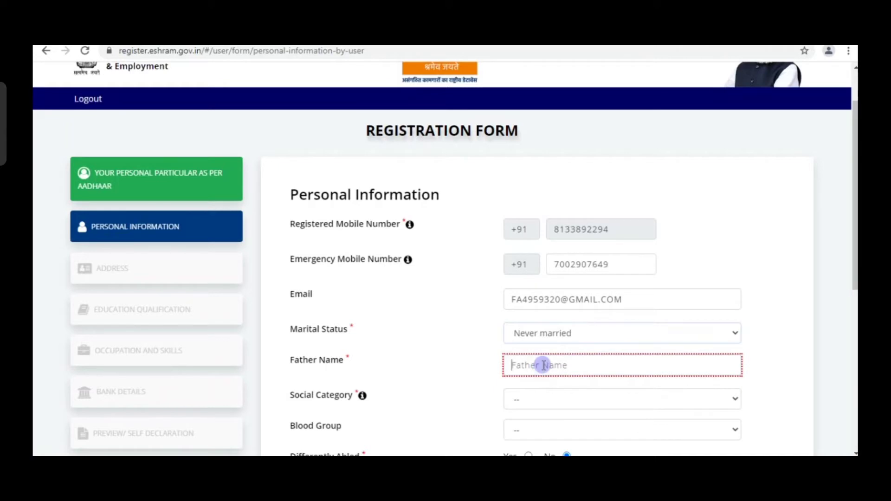
scroll(544, 366, down, 1)
Choose General as social category and O+ as blood group.
click(562, 339)
click(541, 404)
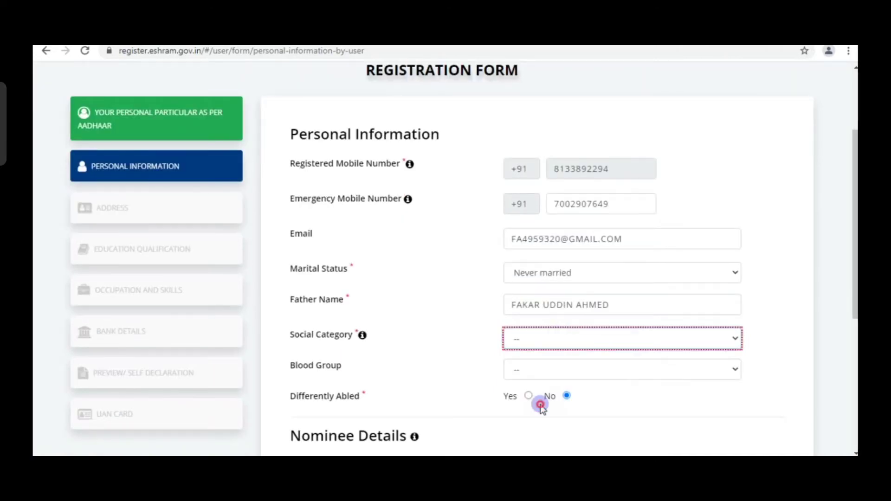
click(514, 370)
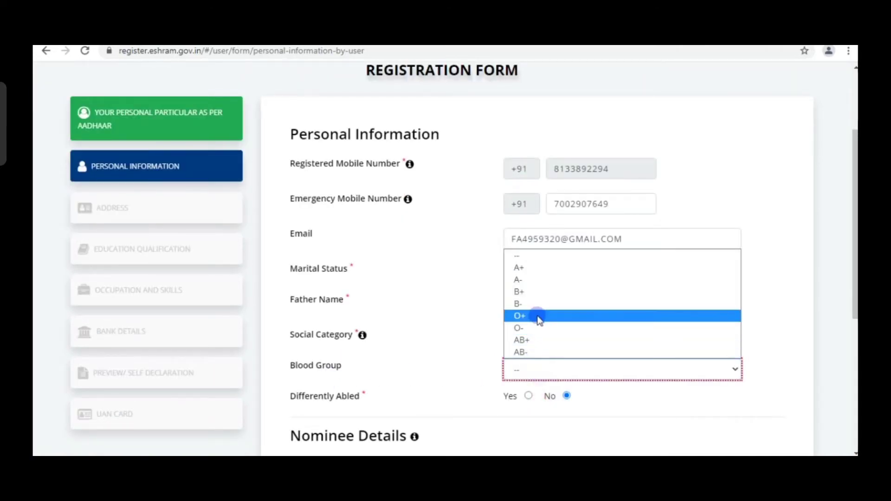
click(534, 314)
scroll(580, 367, down, 1)
scroll(580, 367, down, 1)
scroll(555, 358, down, 4)
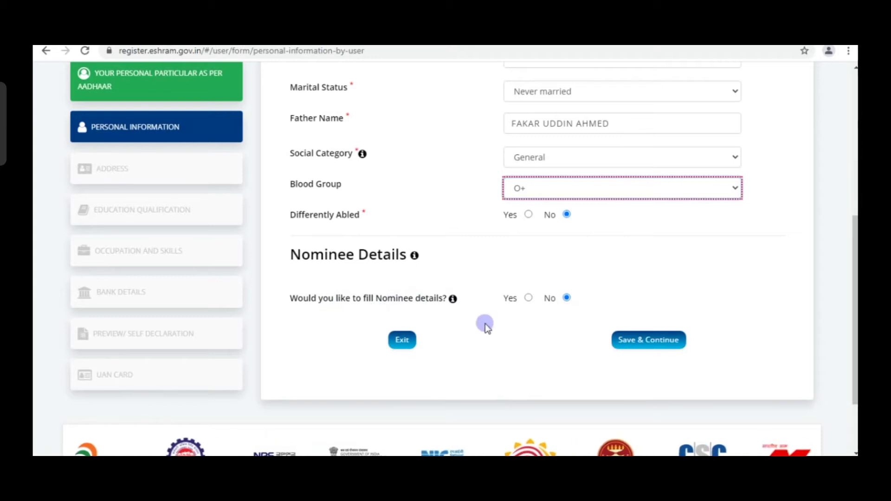
Save personal details, then set the home state and enter the house number.
click(655, 342)
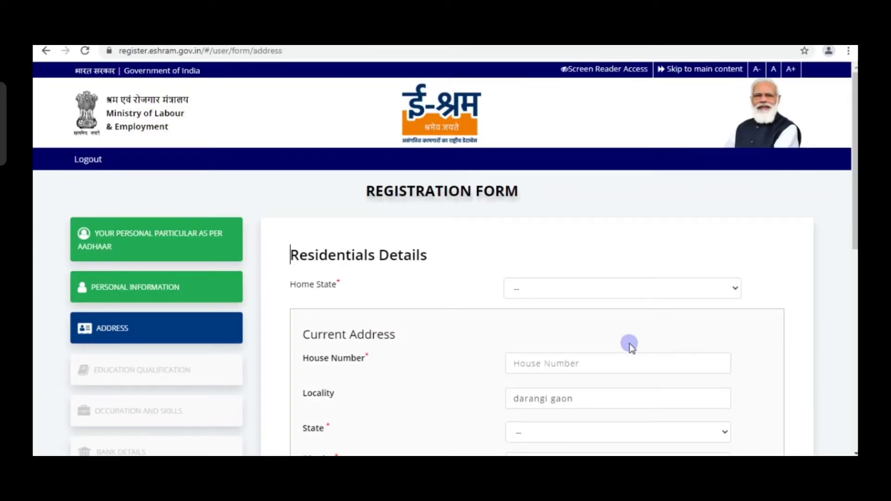
scroll(580, 333, down, 1)
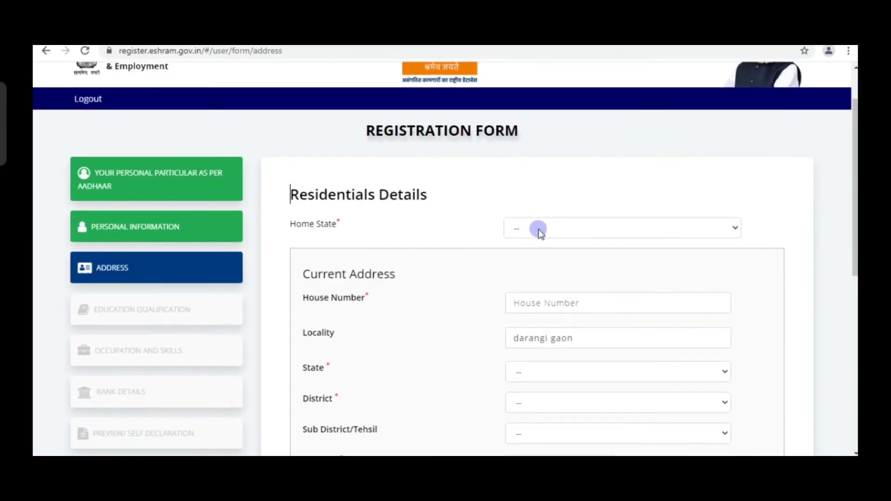
click(538, 229)
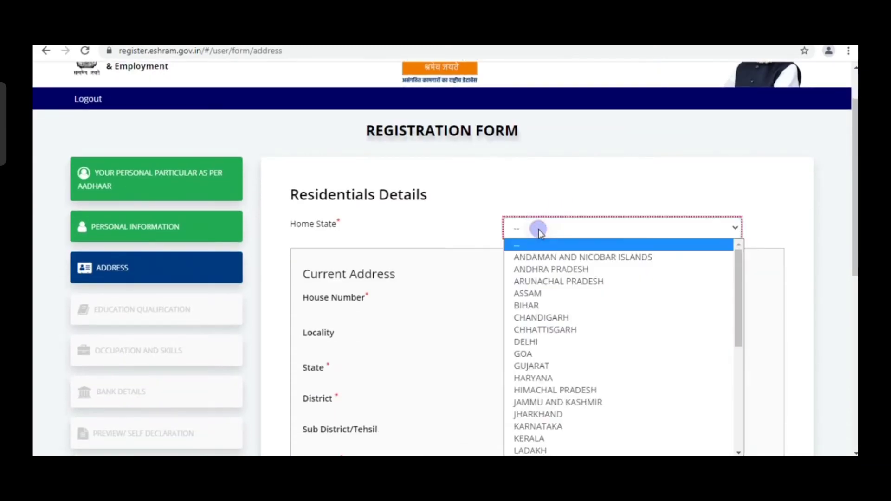
click(534, 294)
click(578, 299)
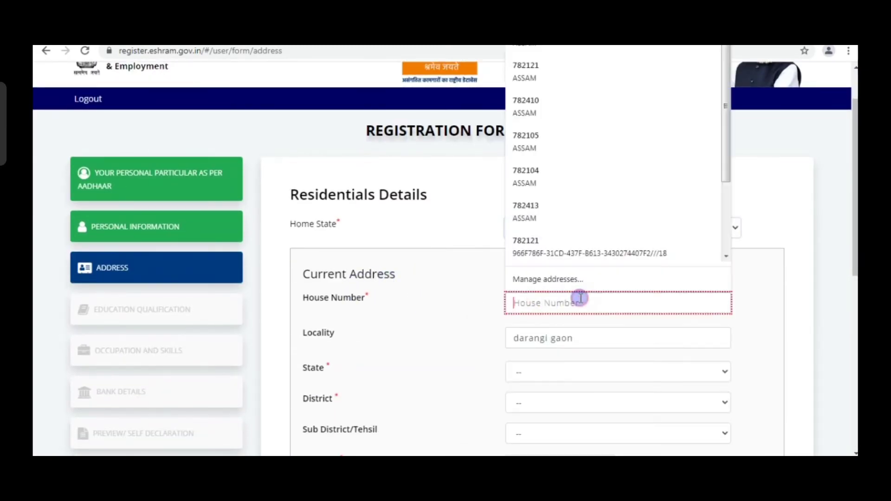
text(50)
scroll(520, 329, down, 1)
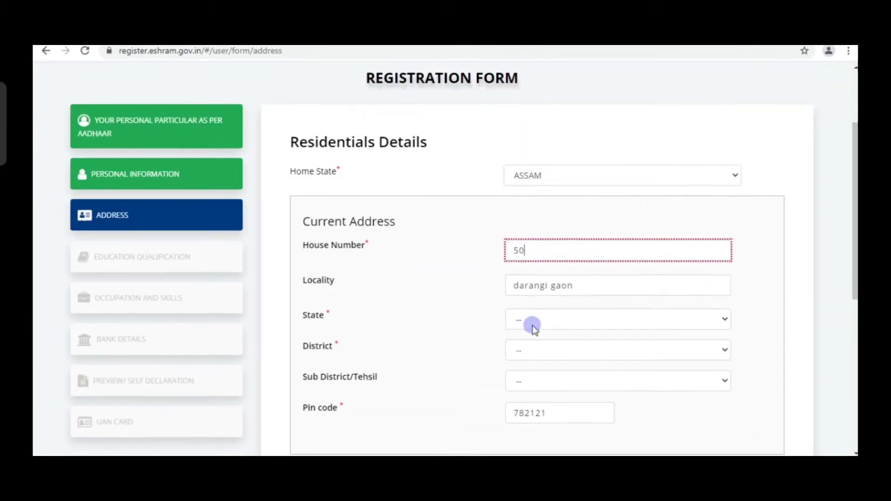
Select the current address state, district and sub-district/tehsil.
click(510, 313)
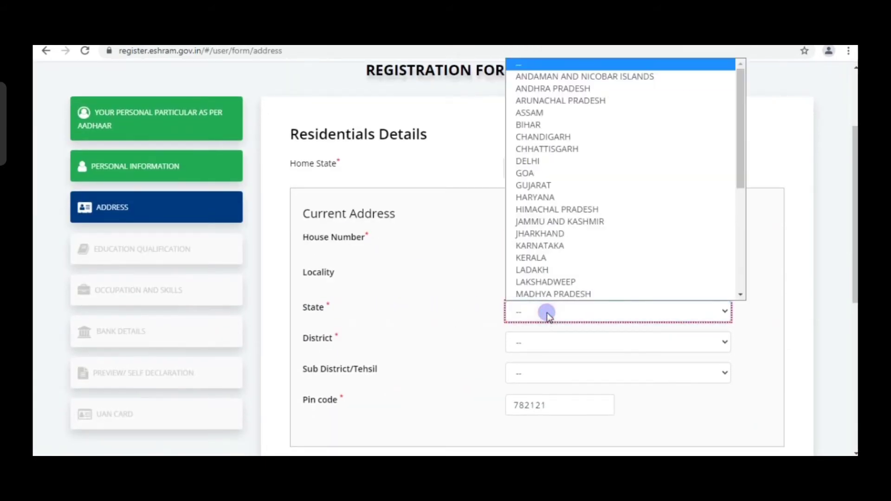
click(560, 113)
scroll(324, 278, down, 1)
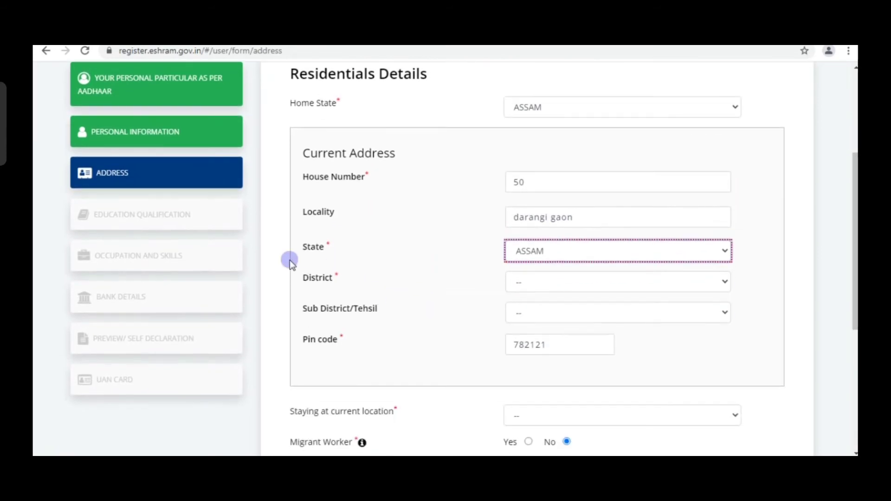
click(528, 282)
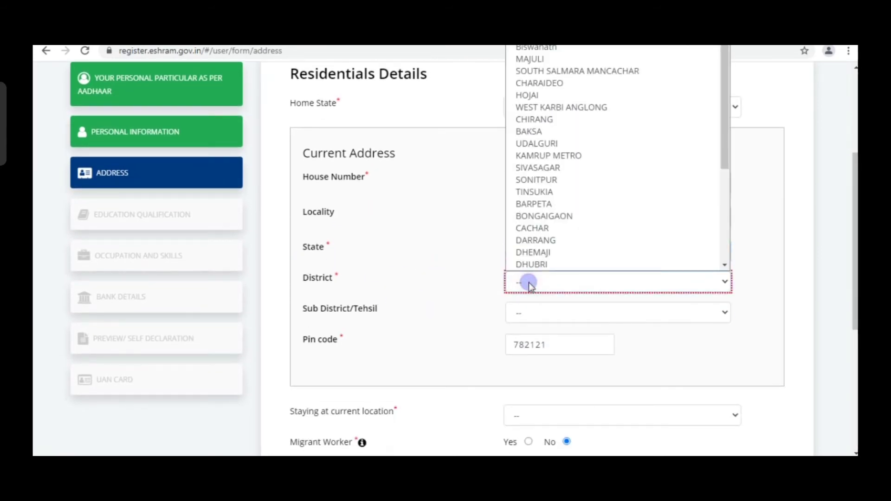
click(528, 283)
text(mari)
click(532, 283)
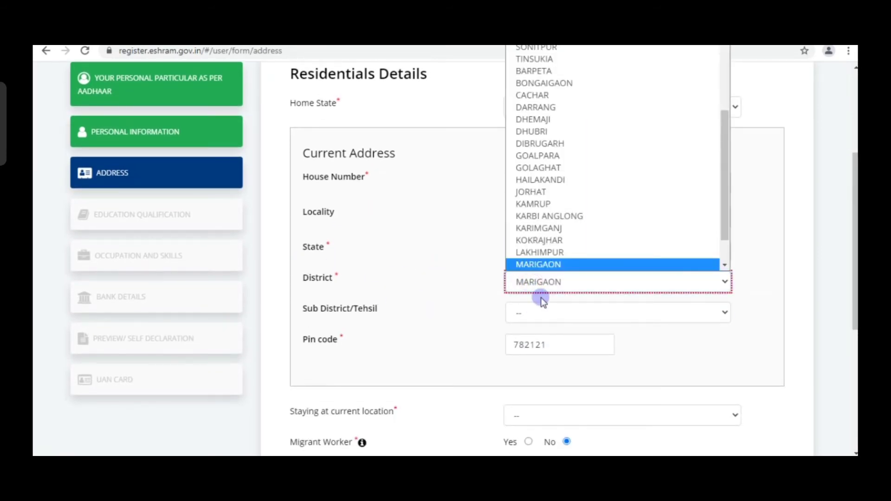
click(537, 300)
click(543, 319)
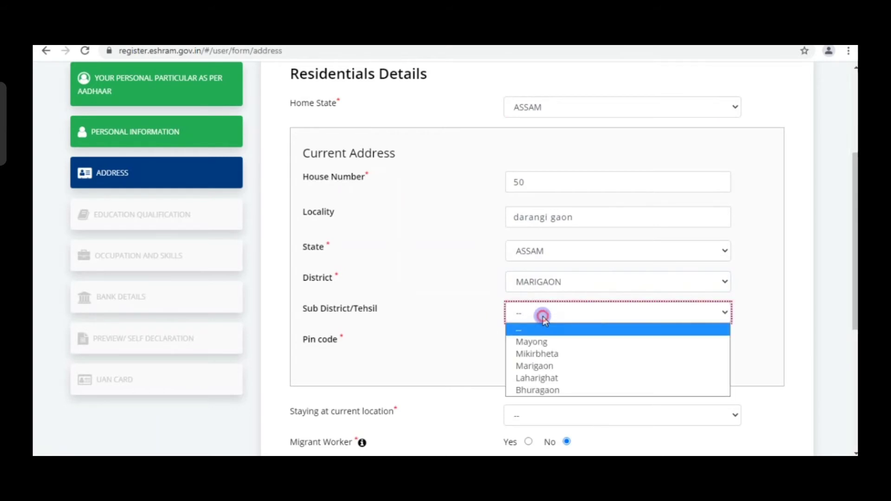
click(539, 389)
scroll(447, 283, down, 3)
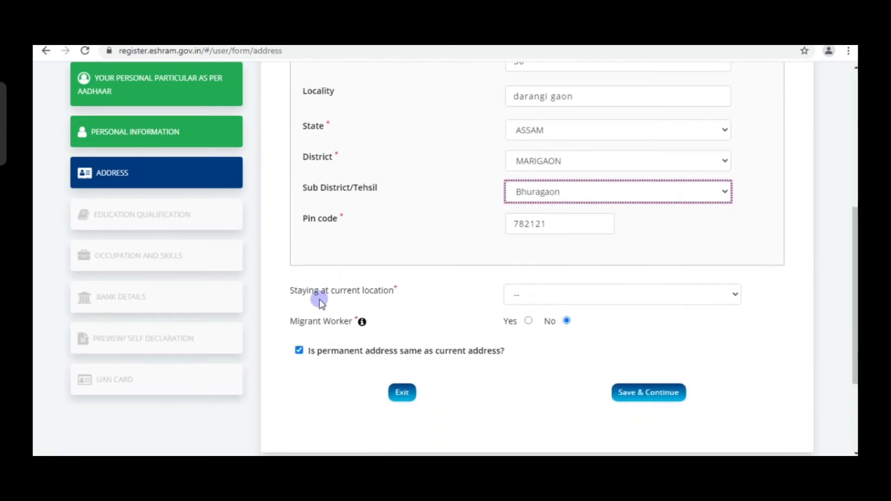
Record 15-20 years of stay at the current location.
click(581, 296)
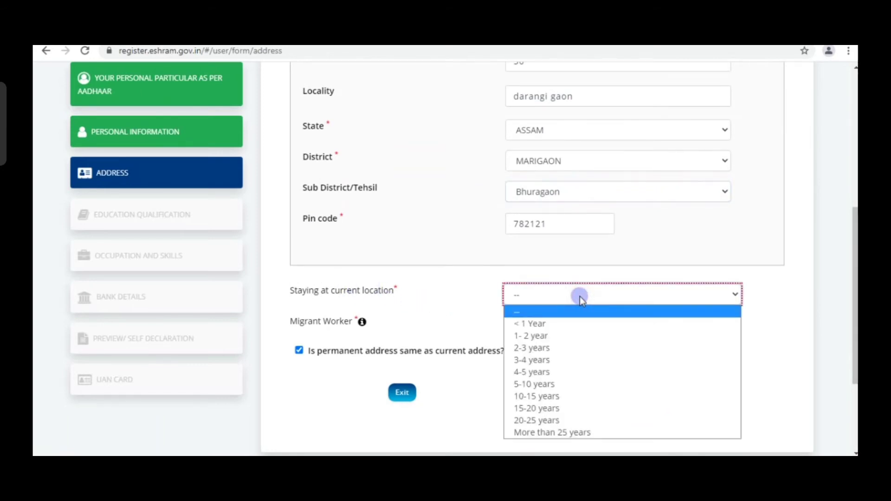
click(391, 273)
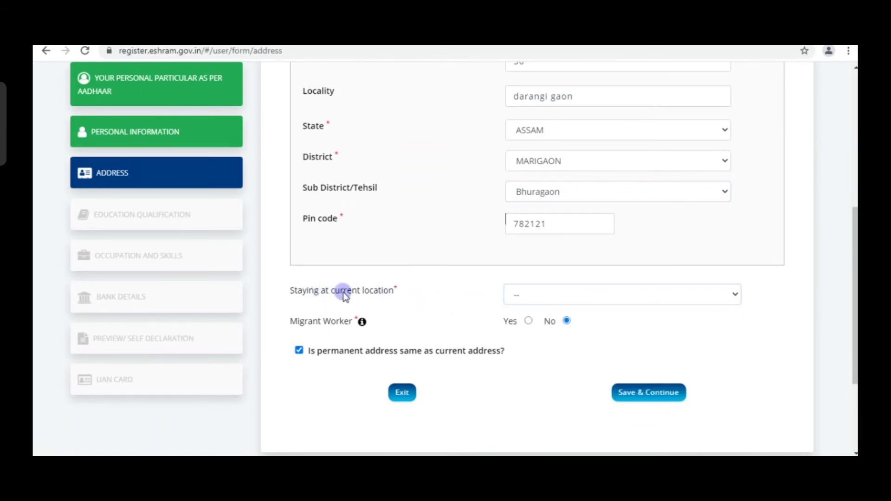
click(524, 294)
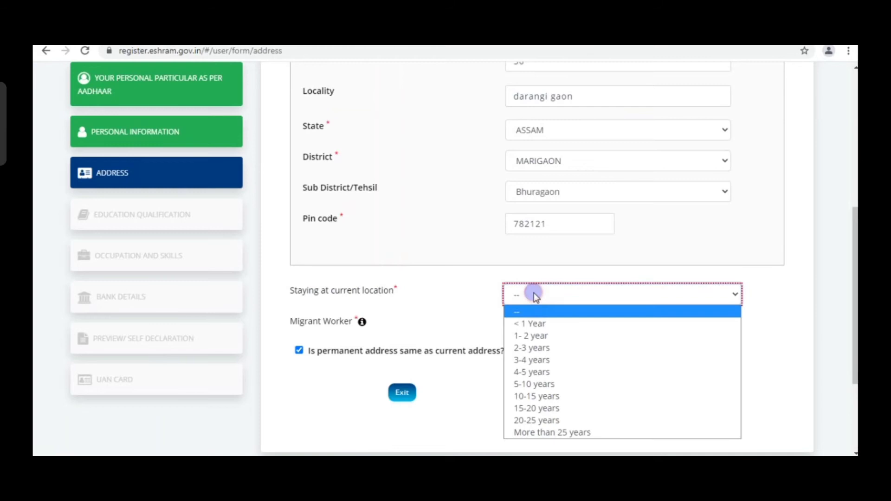
click(550, 408)
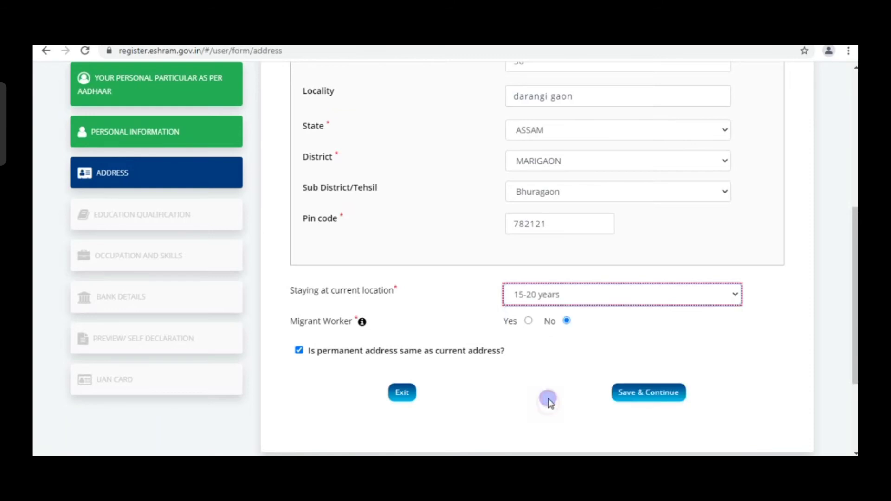
Save the address, set education to Not literate, and skip attaching a certificate.
click(624, 396)
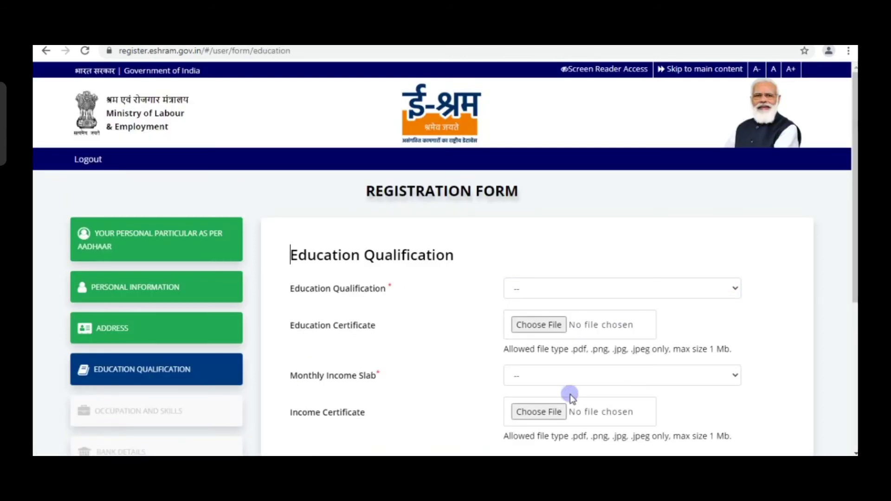
click(547, 290)
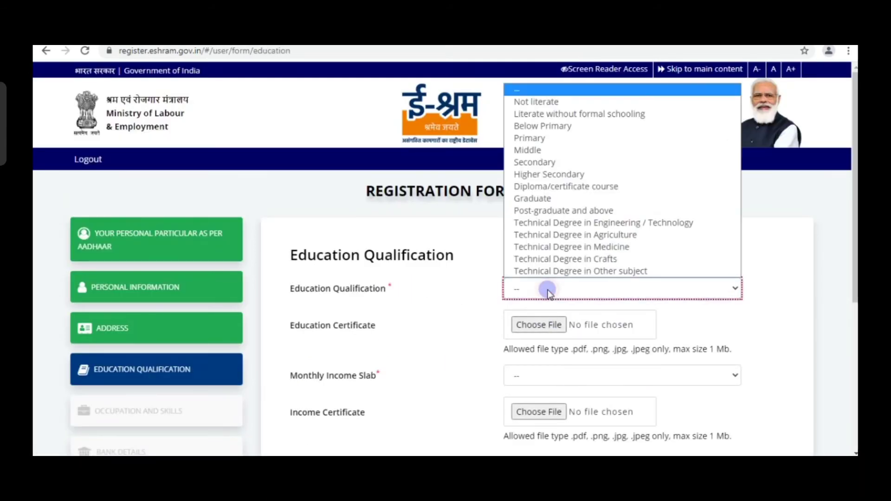
click(546, 99)
scroll(552, 277, down, 1)
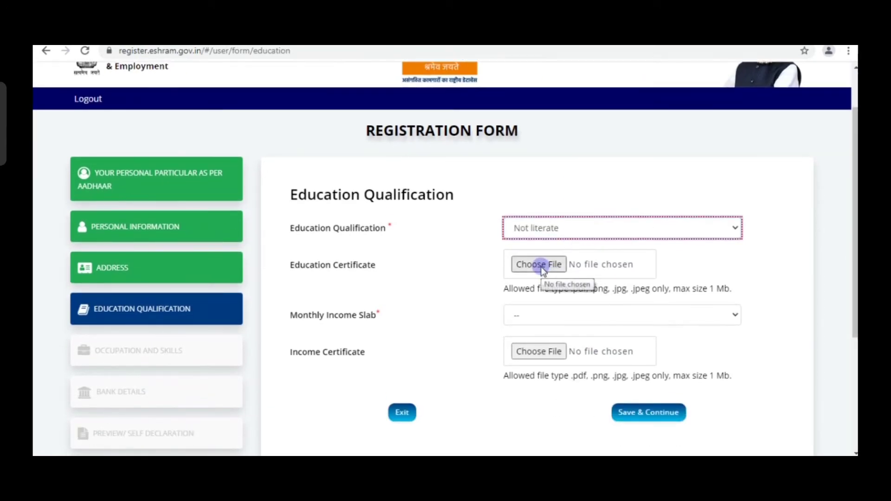
click(542, 270)
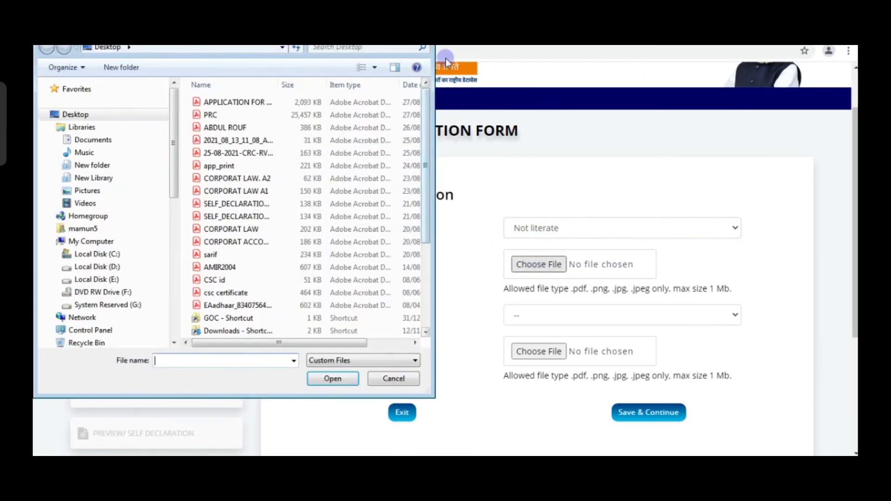
key(Escape)
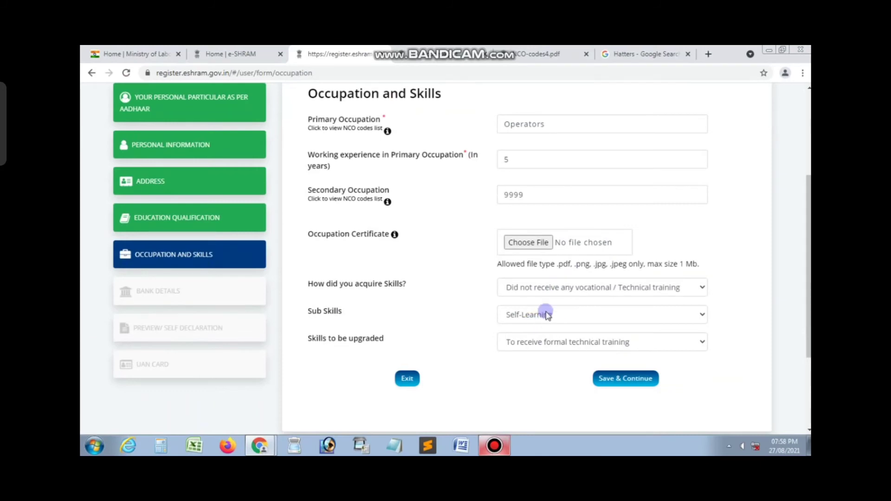
Keep no vocational training, Self-Learning, and formal technical training answers, then save skills.
click(569, 292)
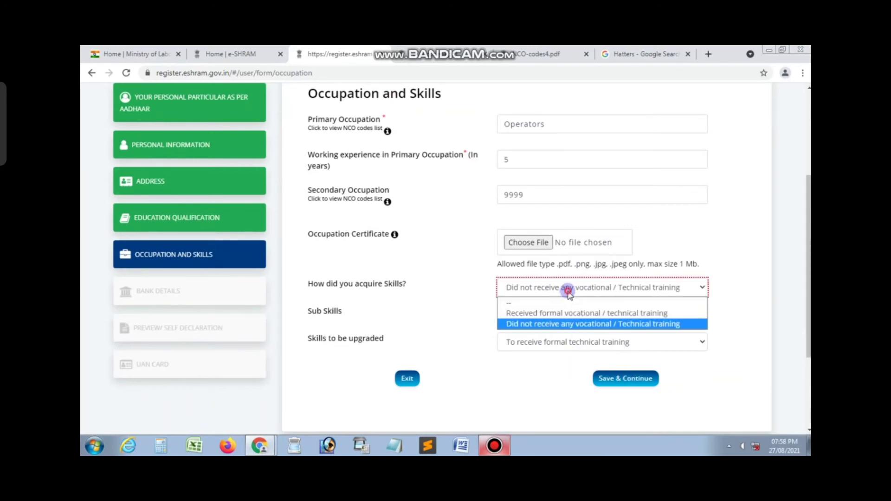
click(539, 321)
click(539, 320)
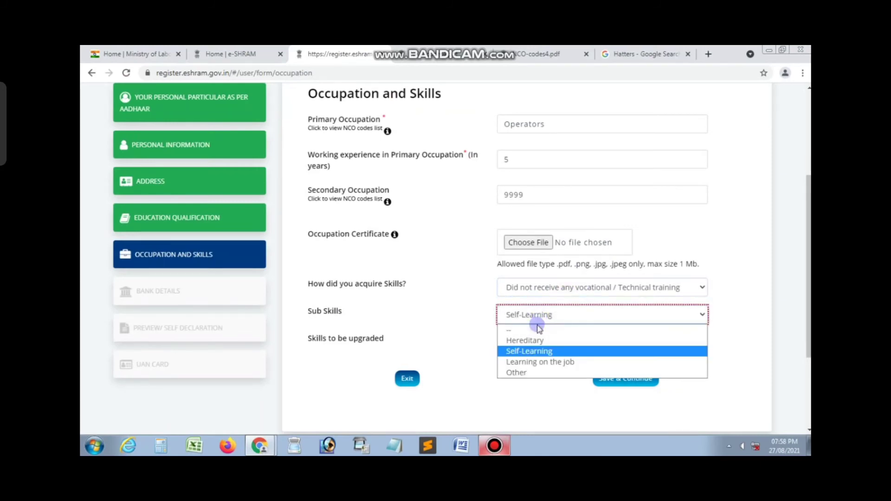
click(541, 350)
click(541, 350)
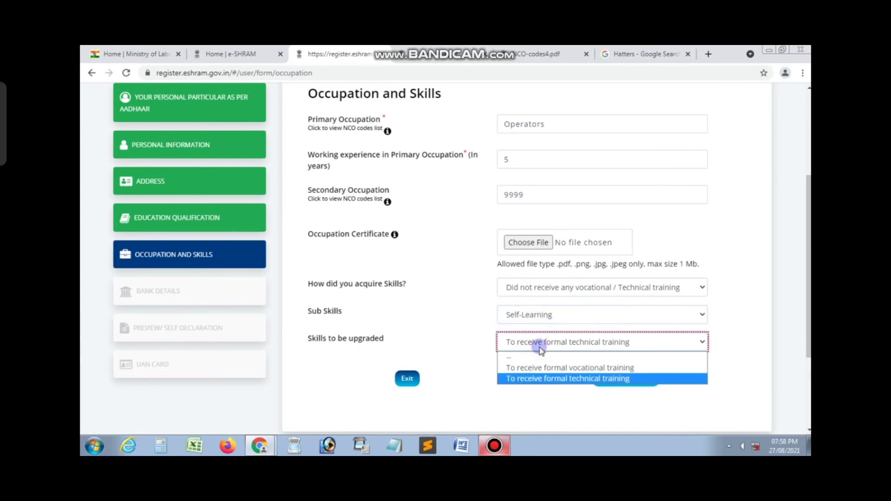
click(537, 377)
click(611, 383)
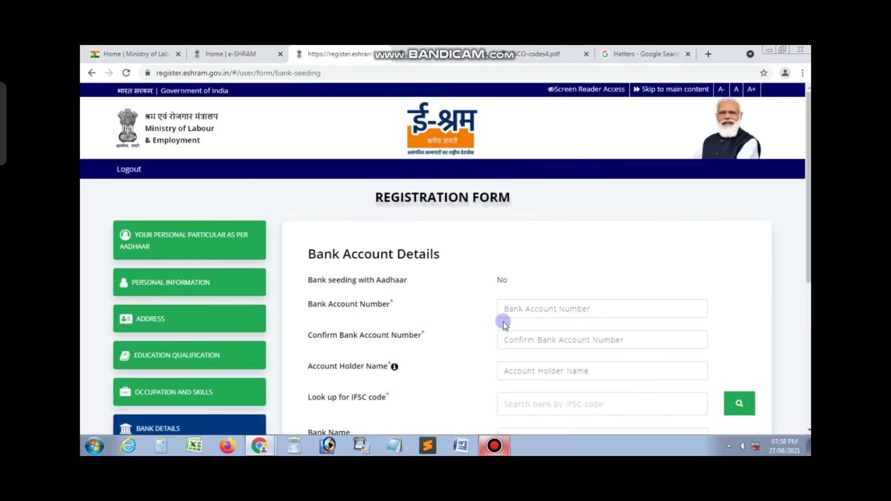
Save the filled-in bank account details and continue to the preview.
scroll(630, 303, down, 1)
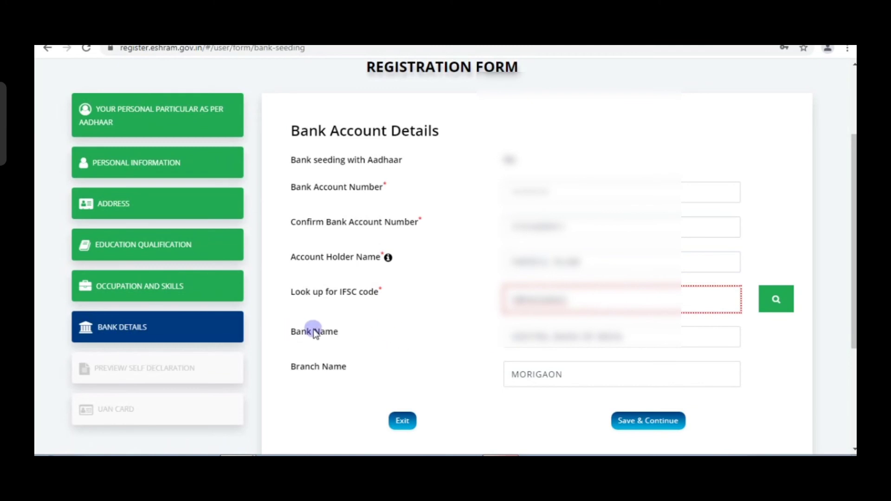
click(642, 424)
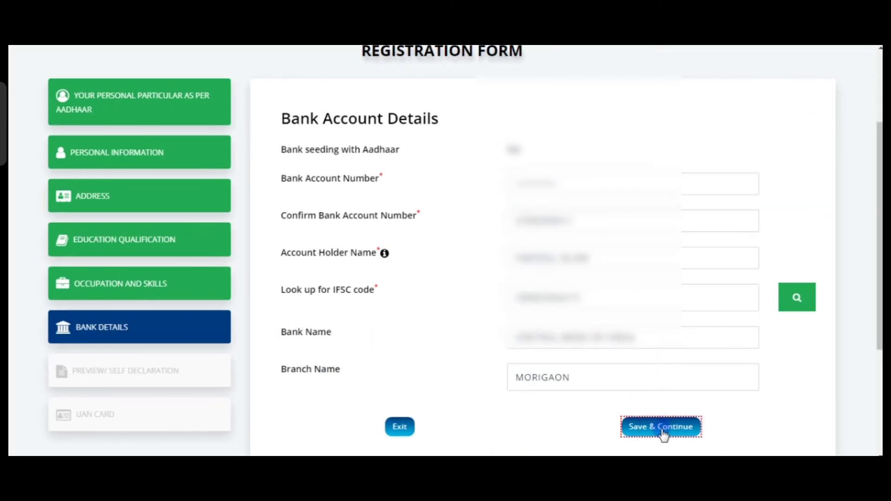
scroll(676, 342, down, 3)
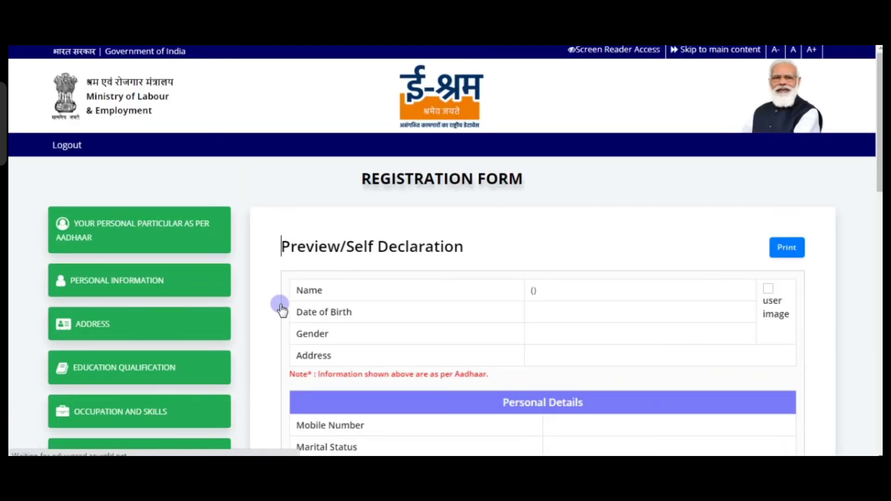
Decline the browser password prompt and scroll through the registration preview.
click(804, 211)
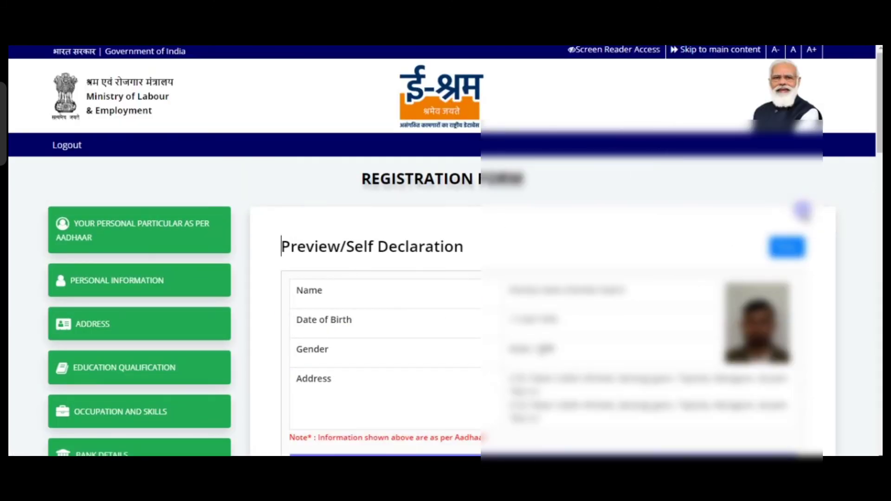
scroll(738, 260, down, 2)
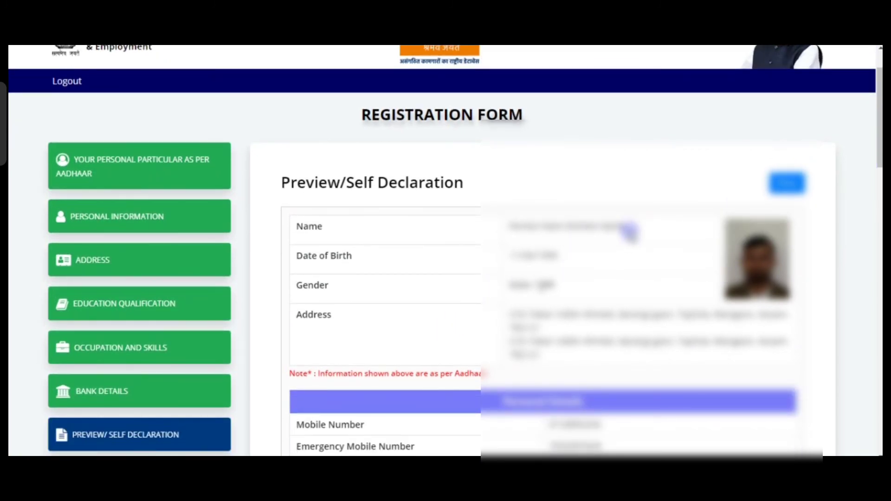
scroll(629, 232, down, 5)
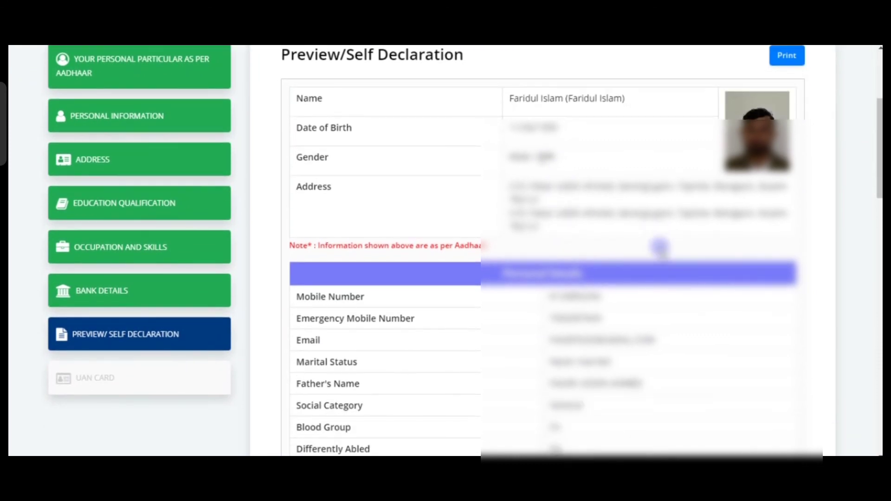
scroll(628, 240, down, 15)
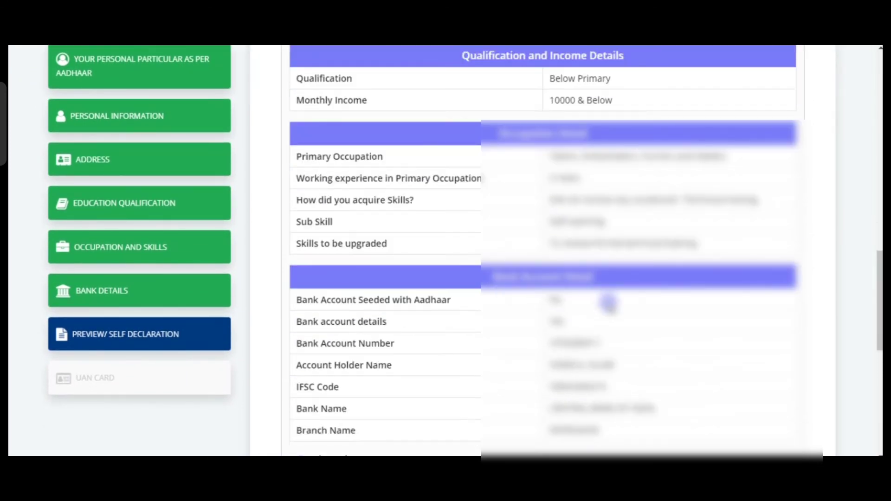
Accept the self declaration, verify the OTP, and submit the registration.
click(309, 291)
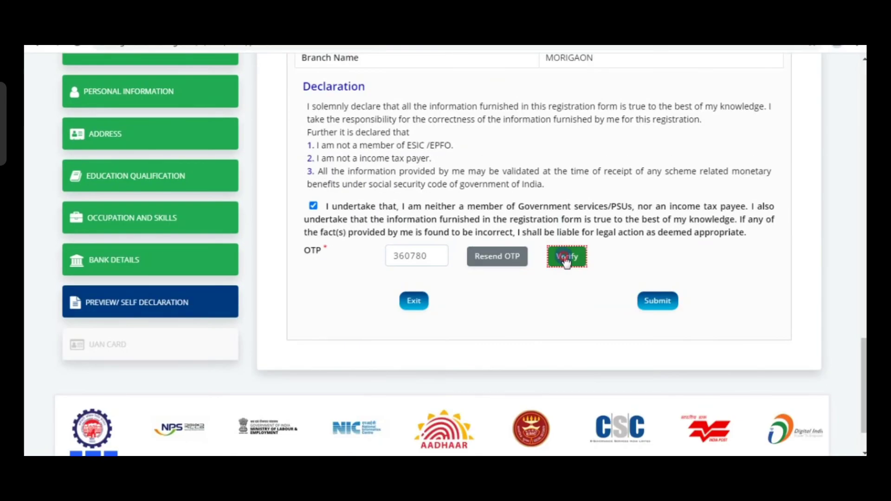
click(567, 259)
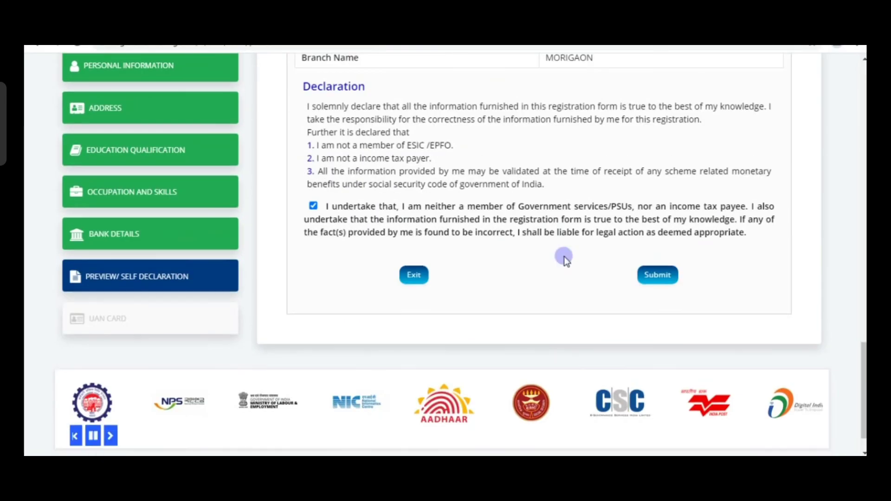
click(654, 281)
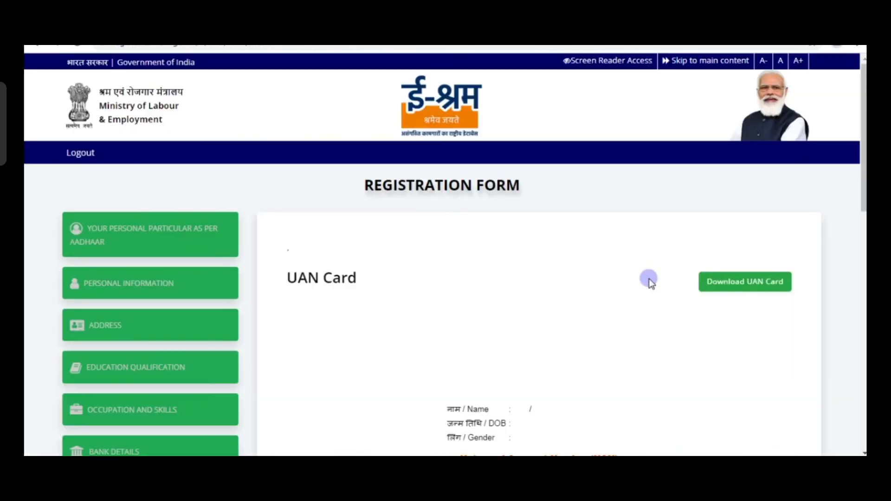
Scroll the UAN Card page to view the card's front, reverse and QR code.
scroll(615, 296, down, 5)
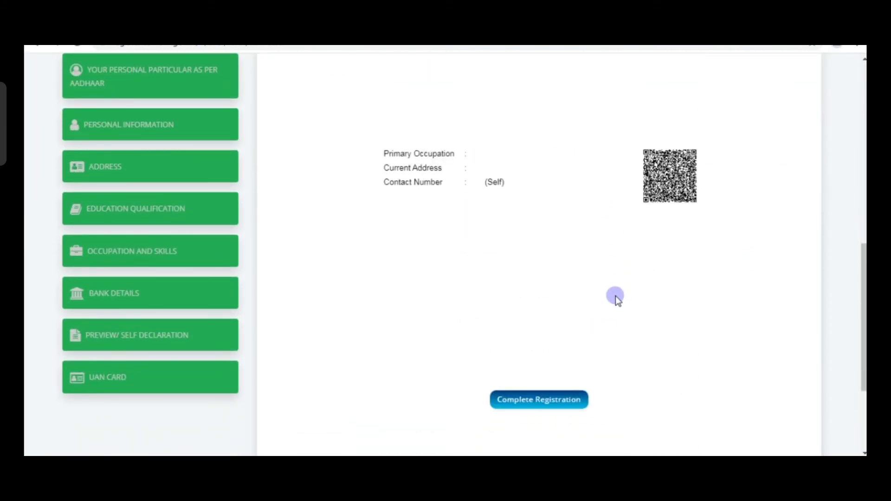
scroll(615, 296, down, 3)
scroll(615, 296, up, 6)
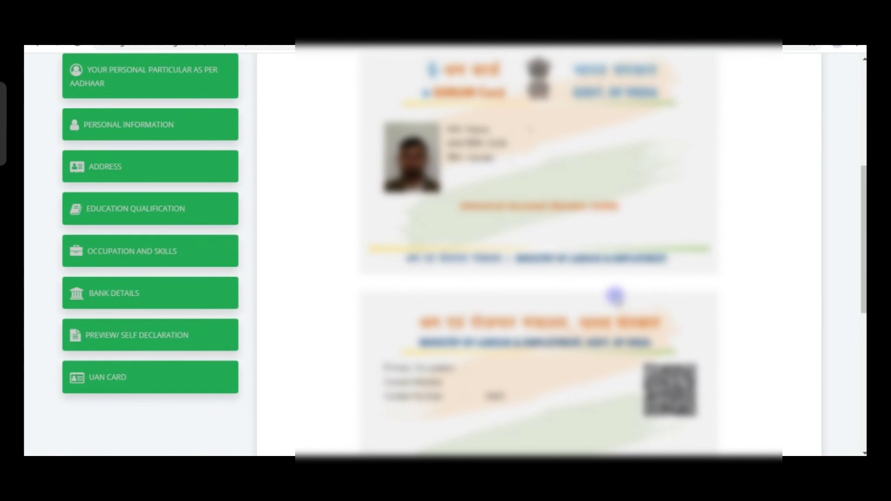
scroll(615, 296, up, 3)
scroll(615, 296, down, 5)
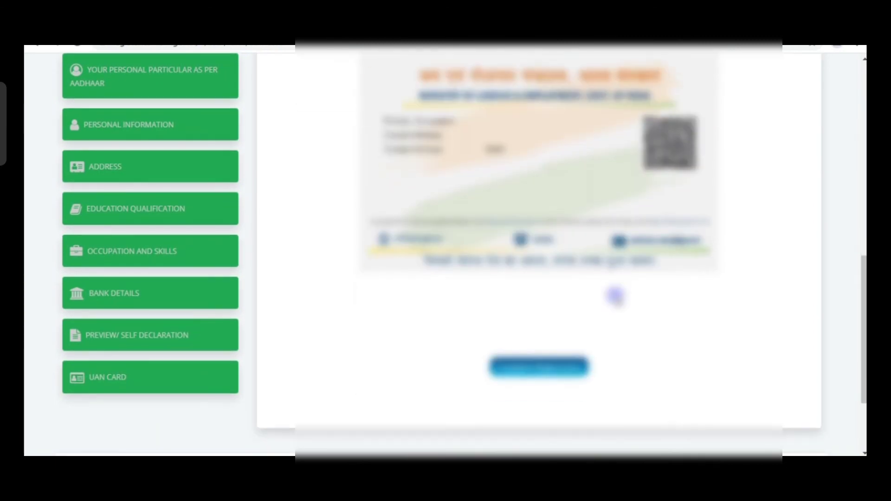
scroll(615, 297, up, 1)
scroll(615, 296, up, 3)
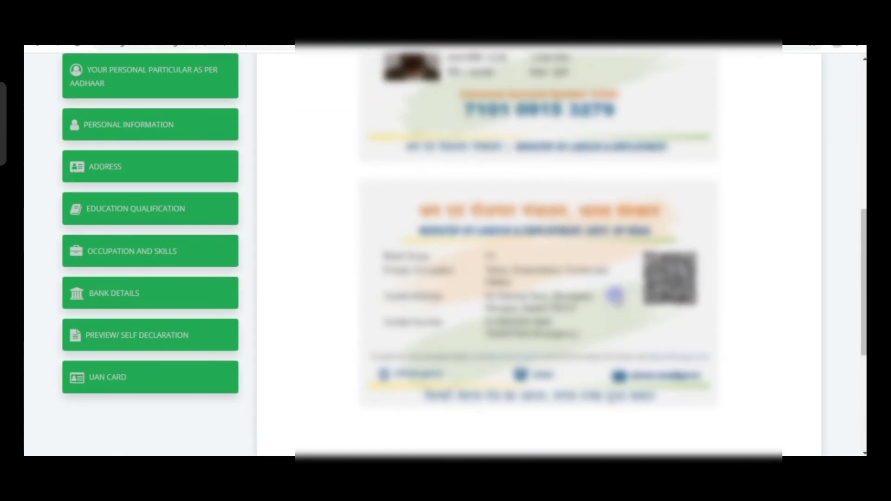